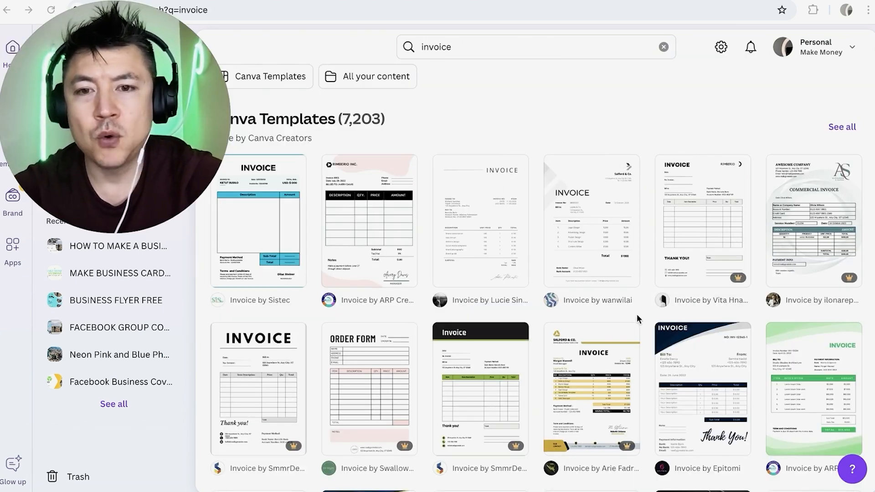
# Show all Canva templates matching "invoice" and filter them to the Free price option.
pyautogui.scroll(-1, 637, 317)
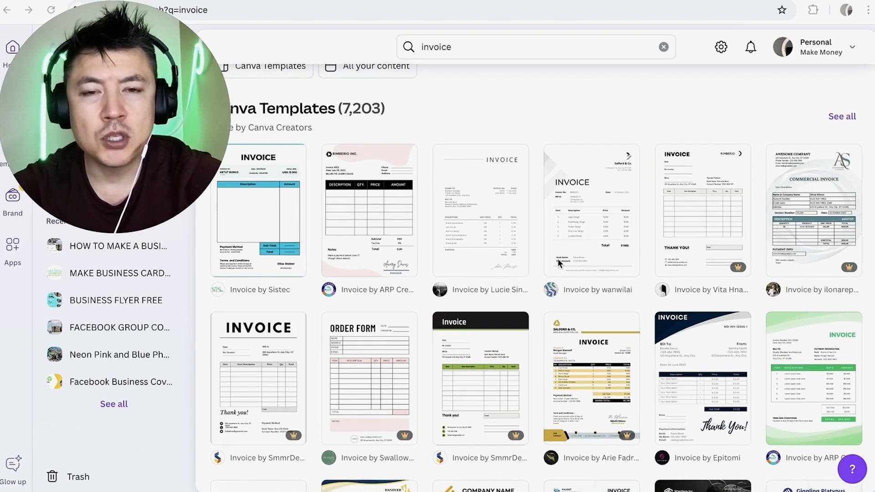
pyautogui.scroll(-2, 558, 263)
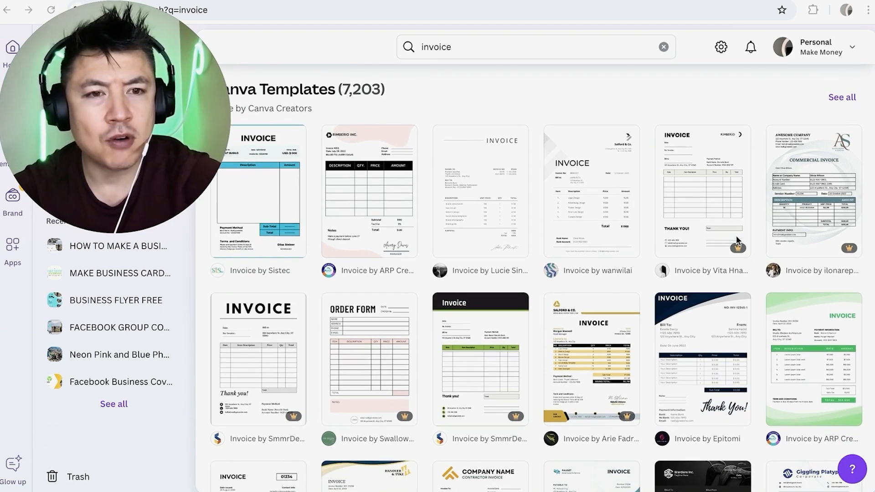
pyautogui.scroll(-5, 719, 257)
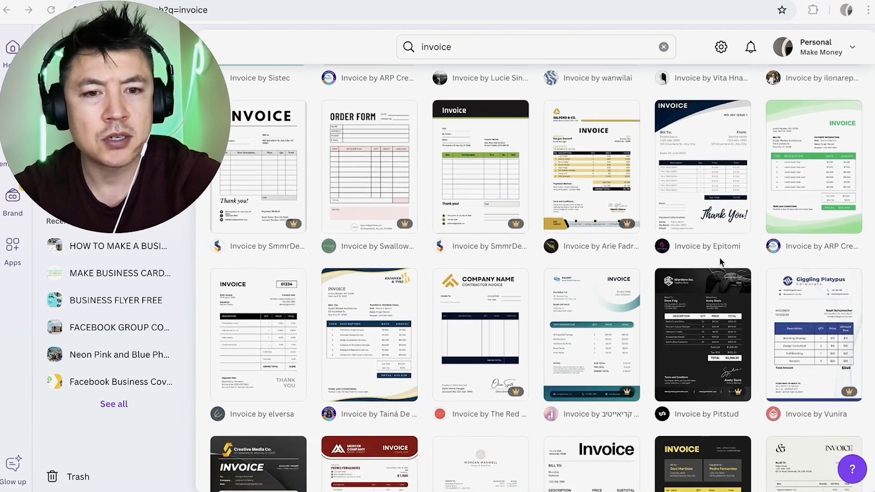
pyautogui.scroll(-6, 720, 258)
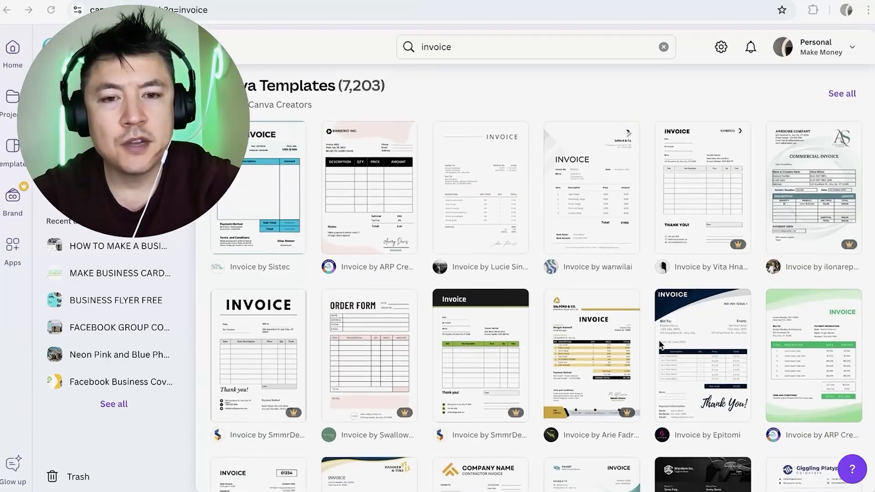
pyautogui.scroll(-1, 543, 100)
pyautogui.scroll(2, 525, 118)
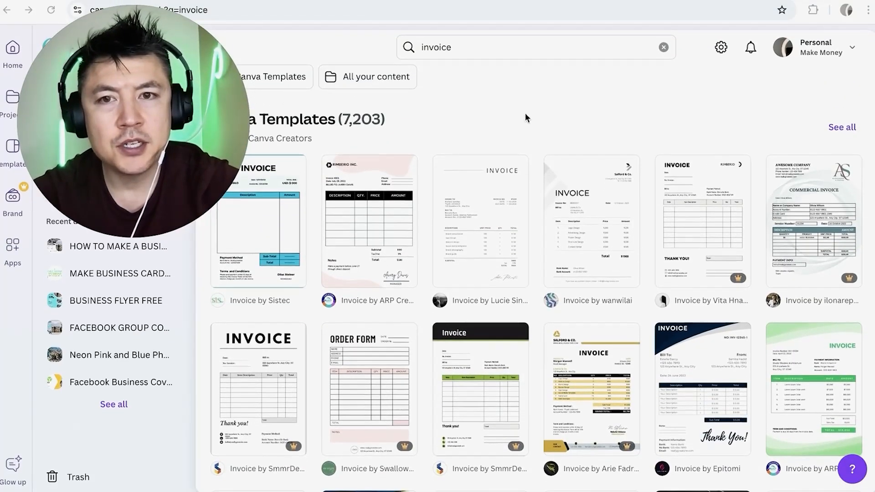
pyautogui.click(841, 127)
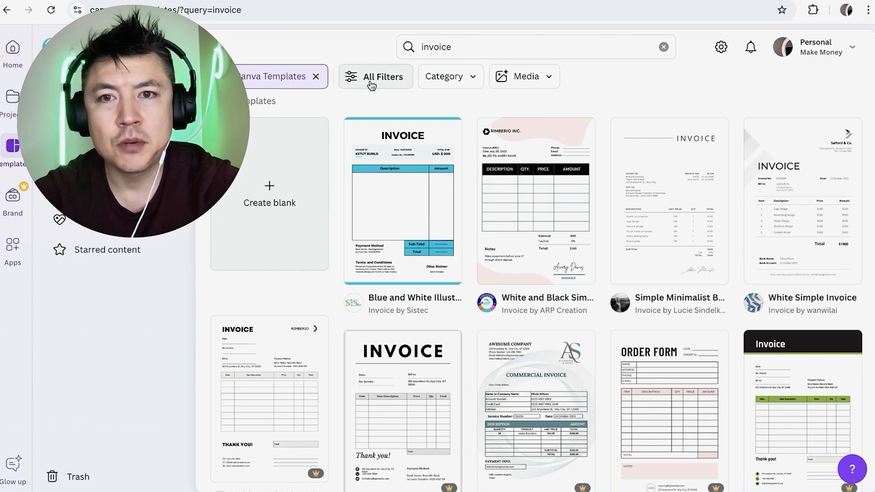
pyautogui.click(371, 85)
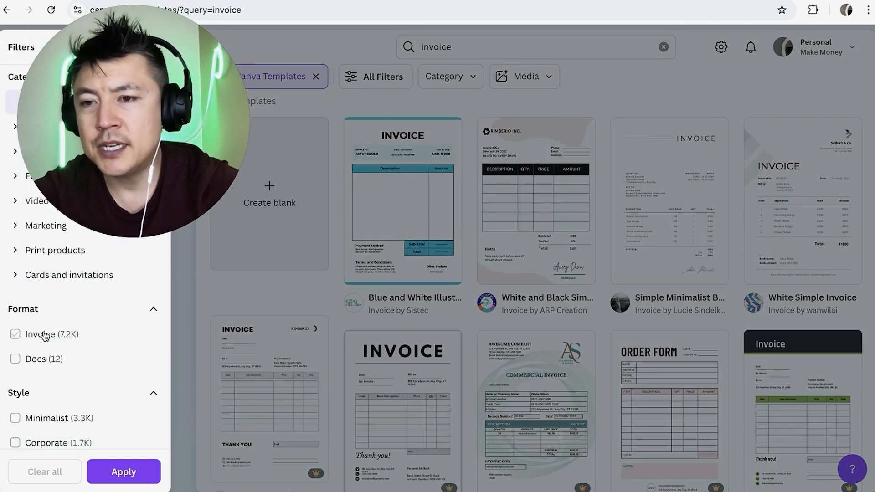
pyautogui.scroll(-10, 63, 353)
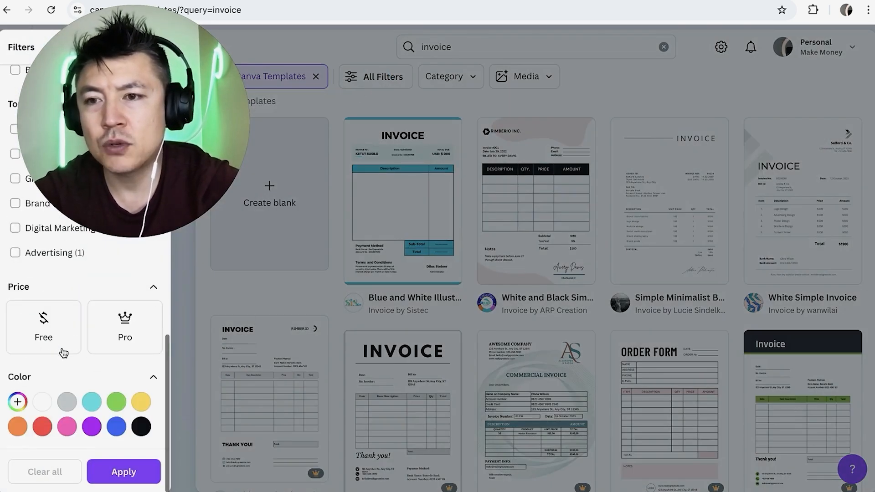
pyautogui.click(23, 344)
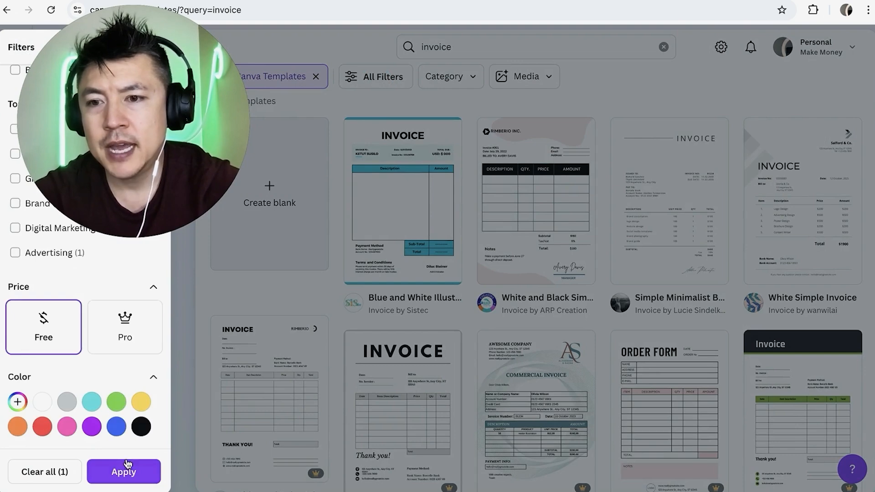
pyautogui.click(123, 471)
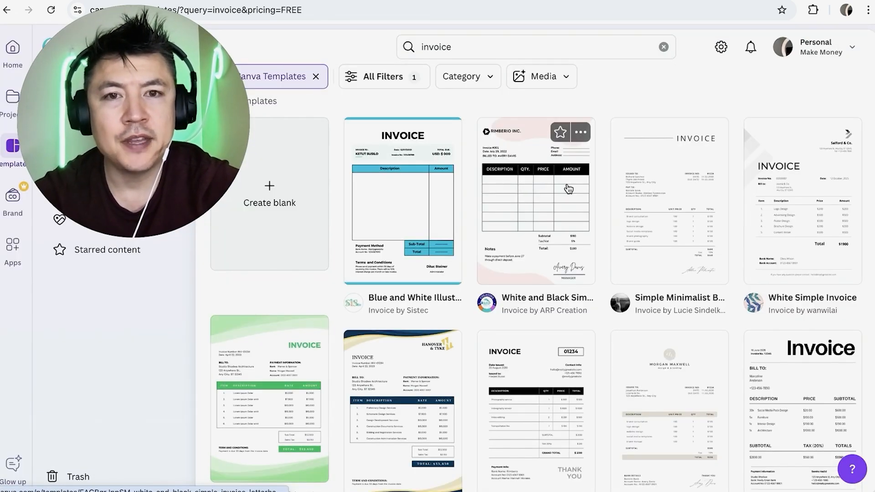
# Browse the free invoice templates and start customizing the Blue and White Illustrative Technology Invoice.
pyautogui.scroll(-3, 602, 224)
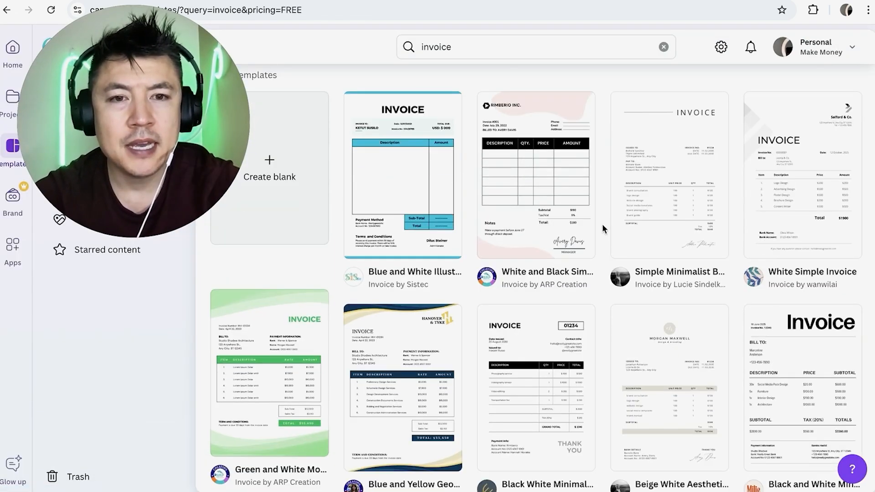
pyautogui.scroll(-3, 603, 265)
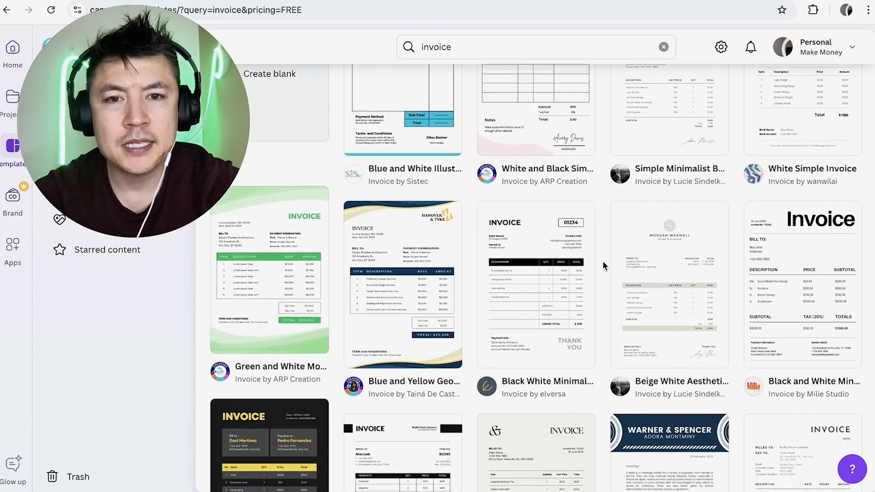
pyautogui.scroll(-2, 602, 261)
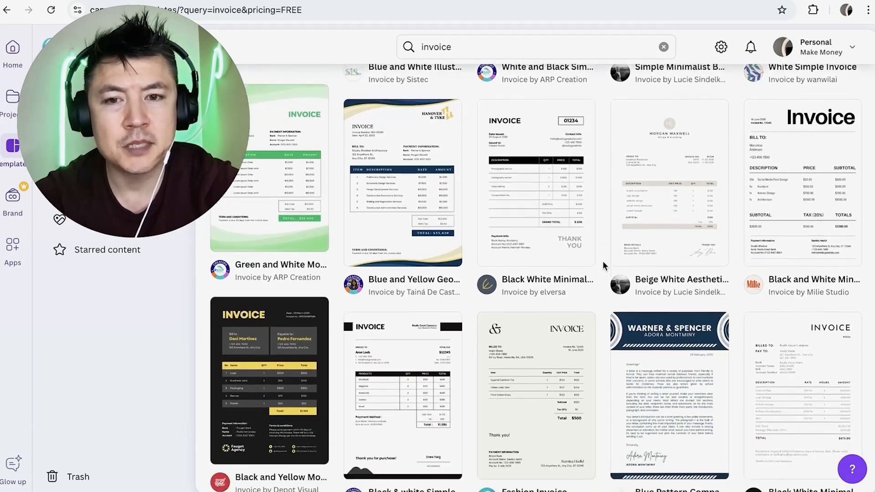
pyautogui.scroll(1, 599, 237)
pyautogui.scroll(4, 599, 237)
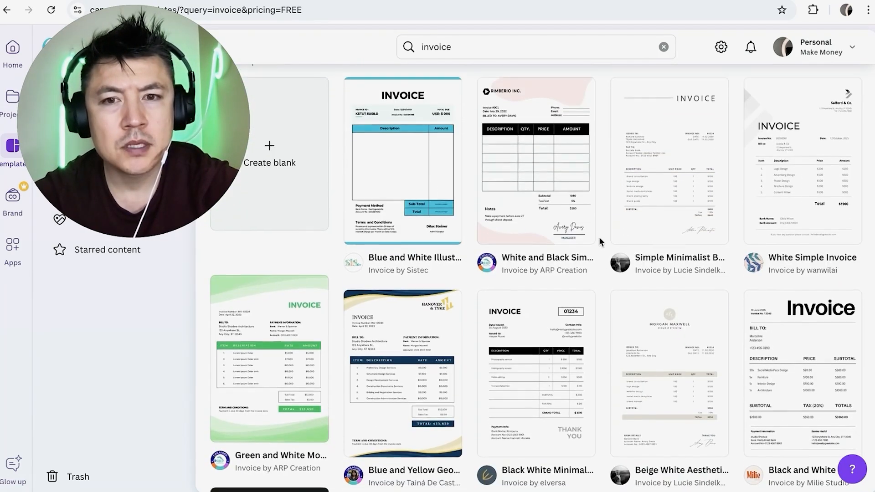
pyautogui.click(423, 152)
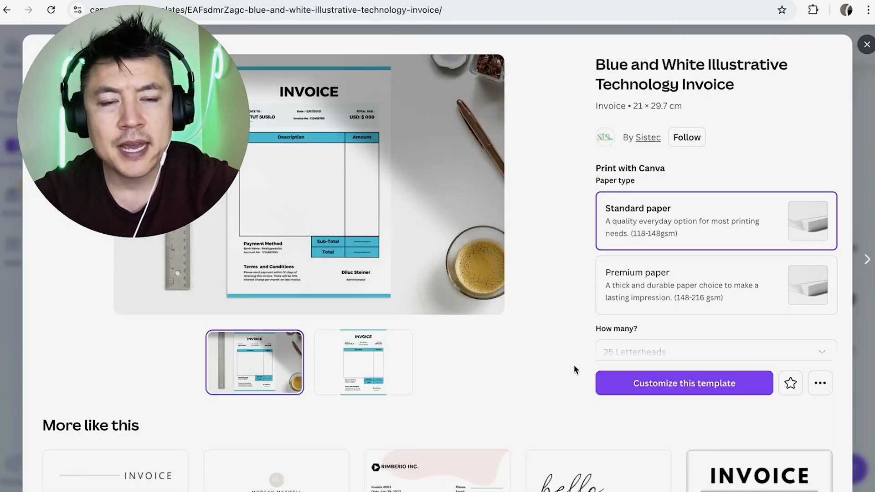
pyautogui.click(665, 384)
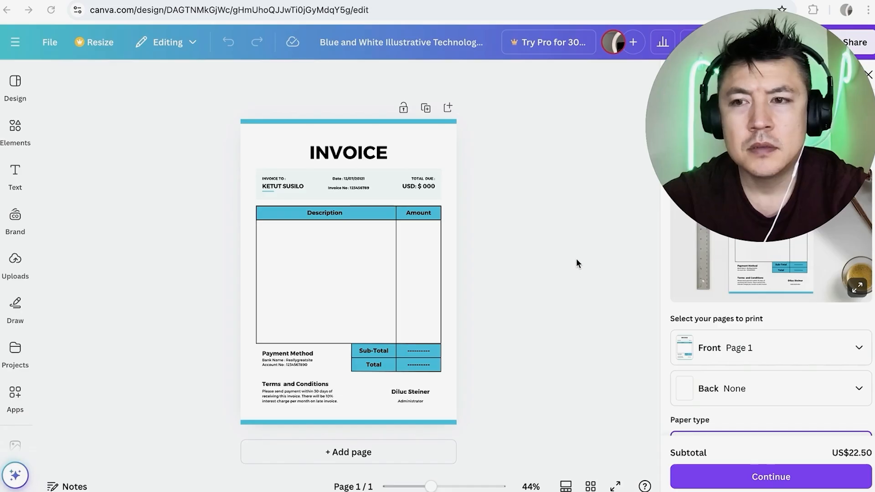
# Replace the placeholder name under "INVOICE TO" with the client's first name in capitals.
pyautogui.click(339, 241)
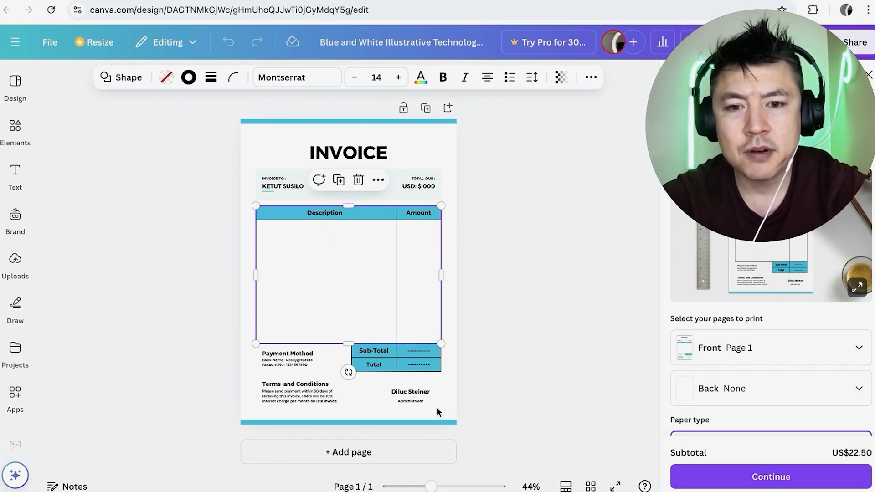
pyautogui.moveTo(454, 488)
pyautogui.mouseDown()
pyautogui.moveTo(427, 486)
pyautogui.moveTo(442, 487)
pyautogui.mouseUp()
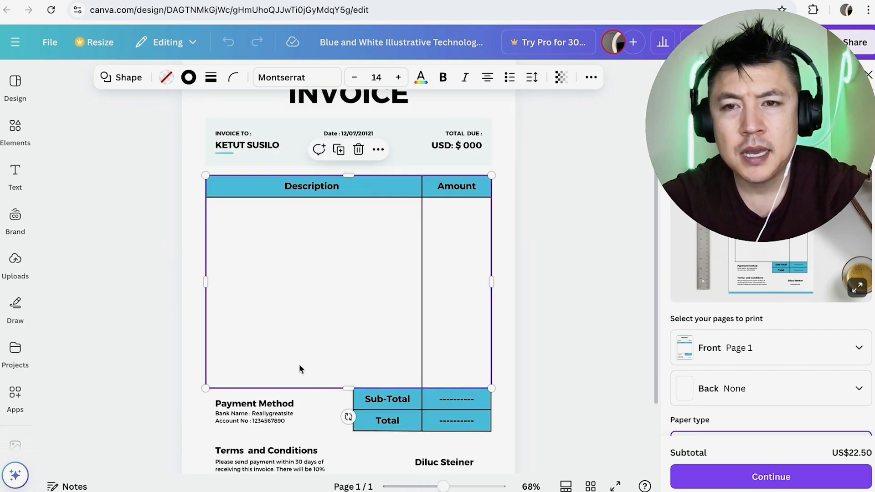
pyautogui.scroll(3, 299, 364)
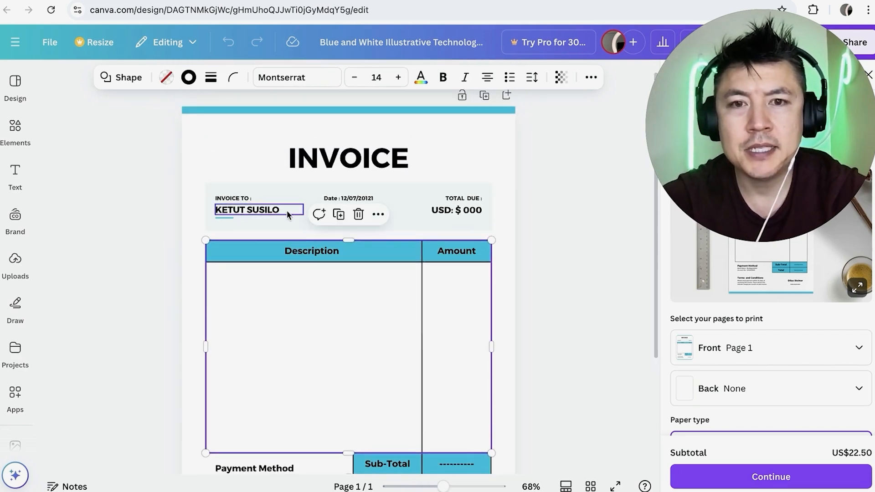
pyautogui.doubleClick(244, 210)
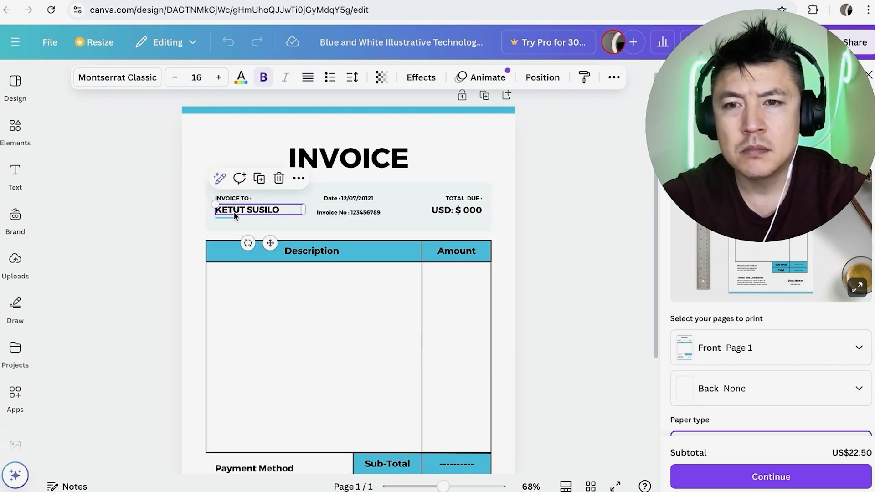
pyautogui.click(261, 213)
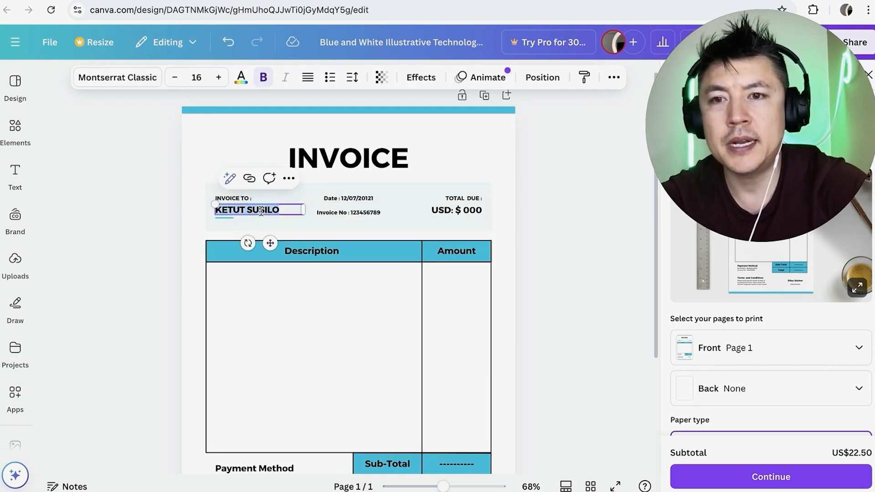
pyautogui.write('ATNH')
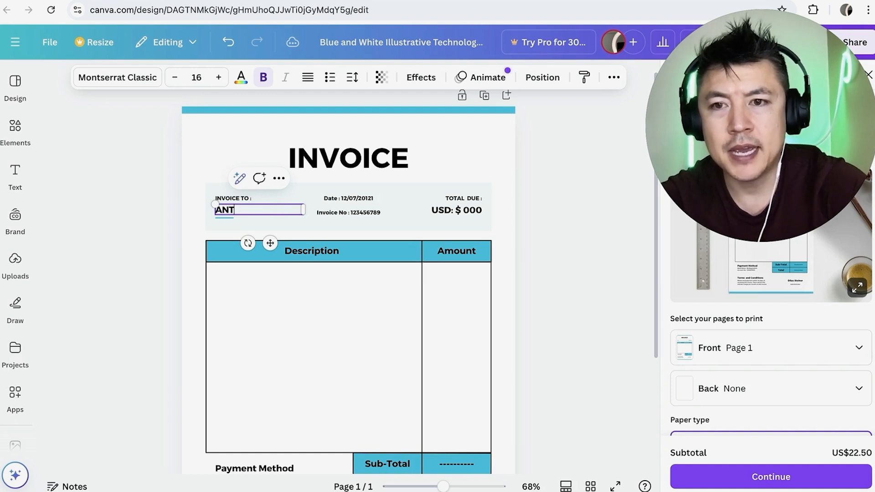
# Change the total due in the invoice header to "CAD: $ 950".
pyautogui.click(442, 213)
pyautogui.click(477, 209)
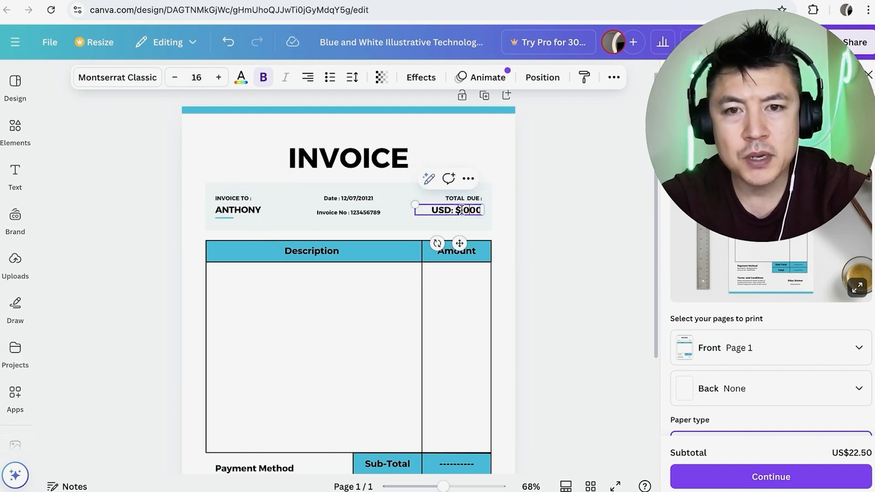
pyautogui.doubleClick(440, 211)
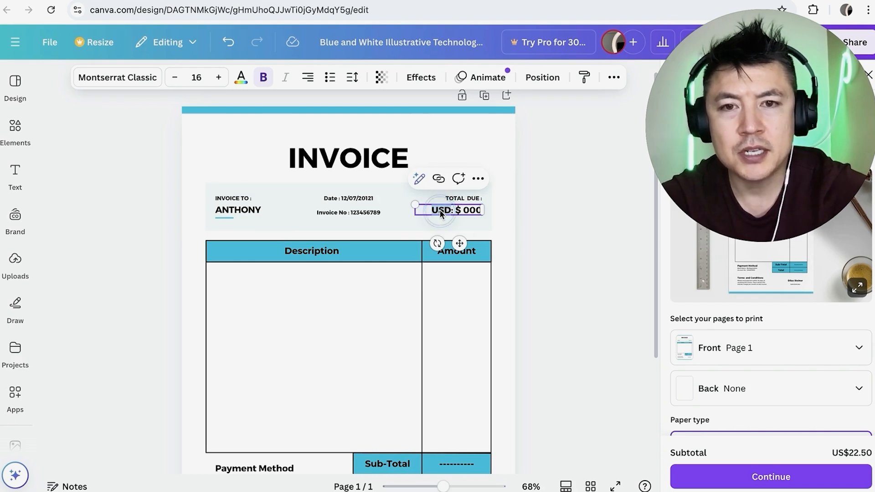
pyautogui.write('CA')
pyautogui.doubleClick(471, 210)
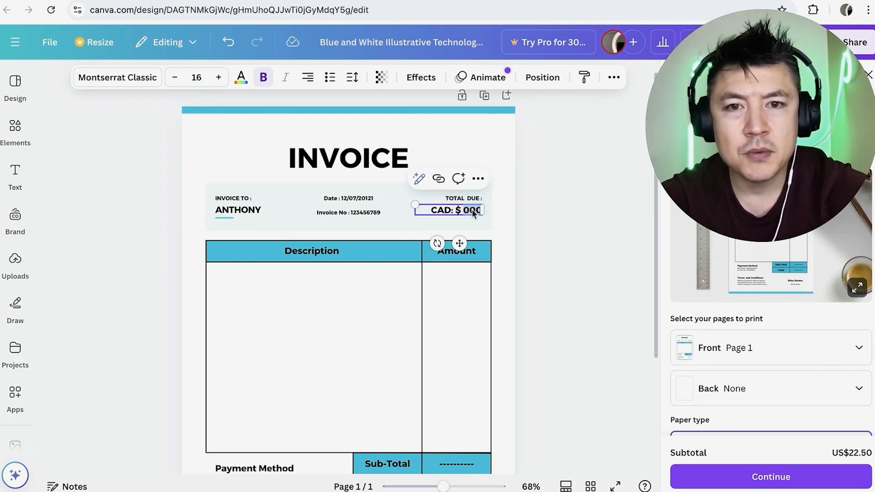
pyautogui.press('BackSpace')
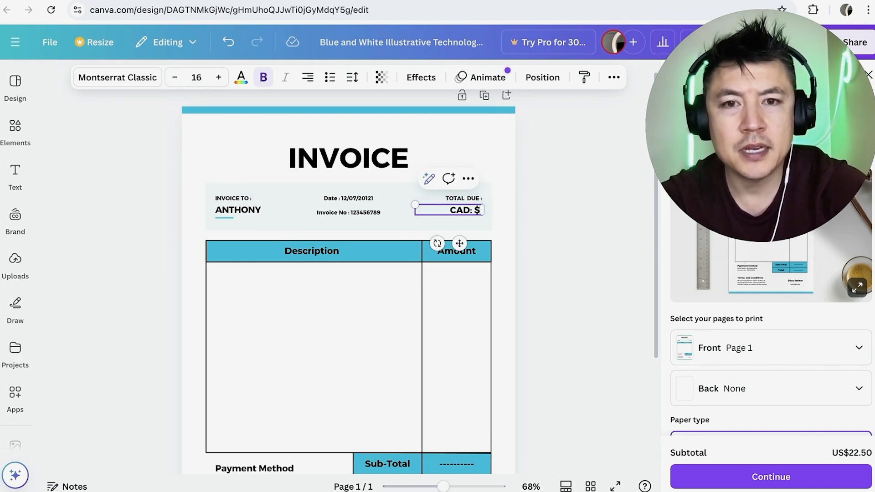
# Set the invoice number to 310 and the invoice date to 12/07/2024.
pyautogui.doubleClick(362, 212)
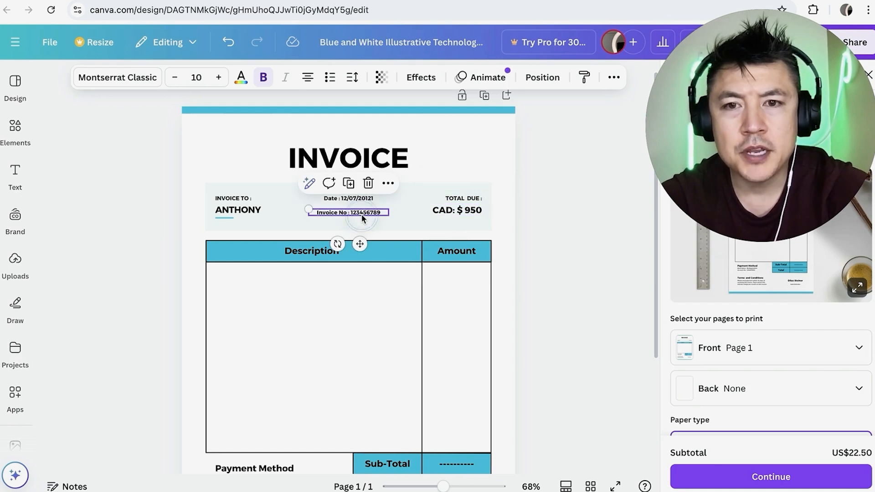
pyautogui.write('310')
pyautogui.click(390, 198)
pyautogui.click(370, 198)
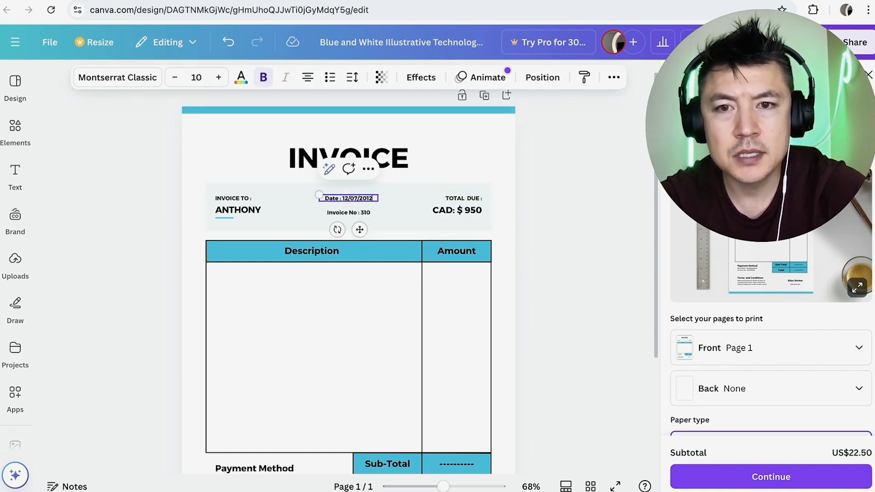
pyautogui.click(282, 294)
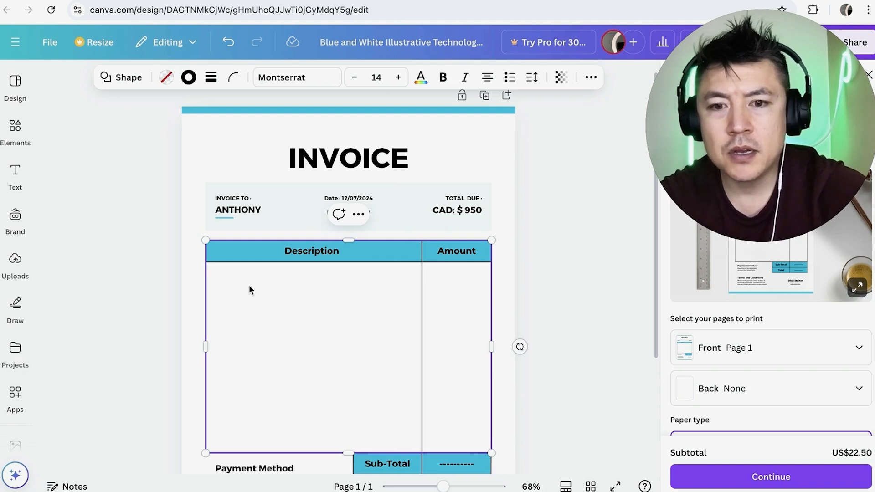
# Add a text box reading "YOUTUBE MARKETING" and place the text near the left edge of the Description column, just below its header.
pyautogui.click(15, 177)
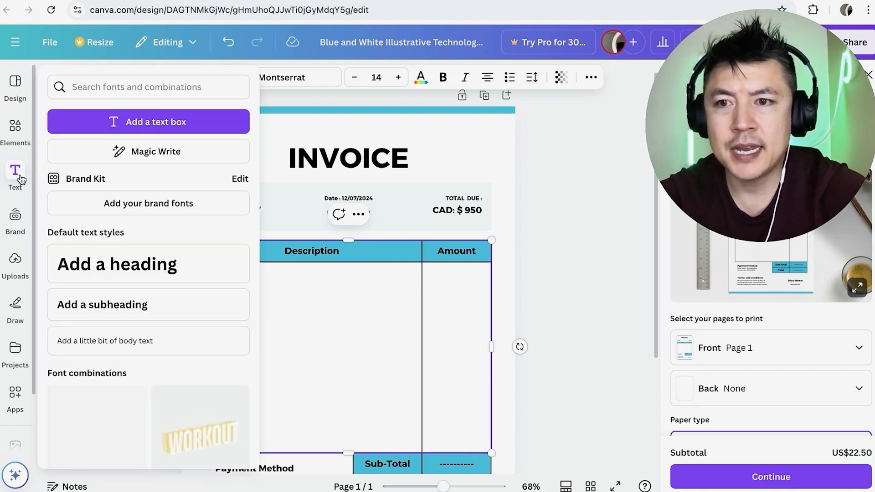
pyautogui.click(175, 122)
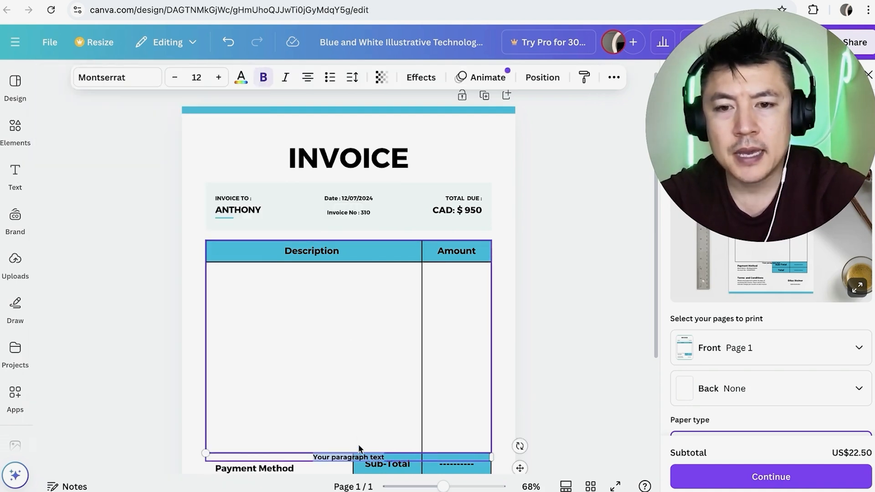
pyautogui.moveTo(357, 453); pyautogui.dragTo(302, 275)
pyautogui.doubleClick(303, 274)
pyautogui.write('YOUTUBE MARKETING')
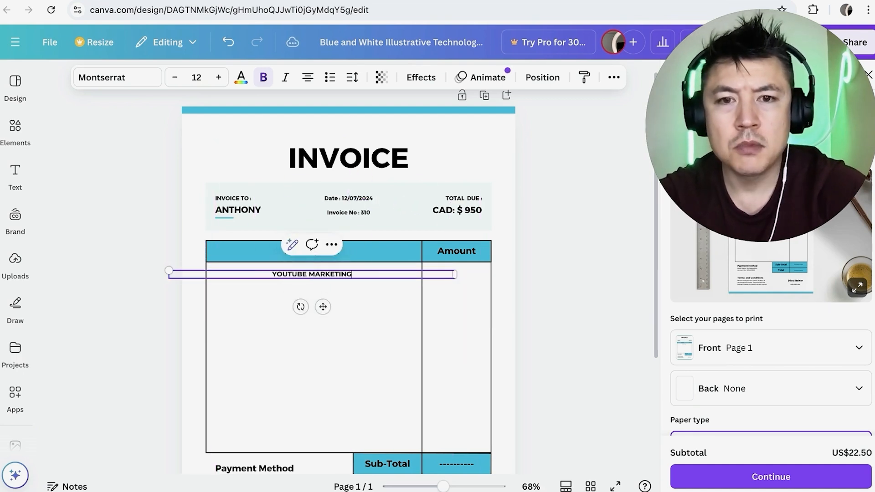
pyautogui.click(420, 278)
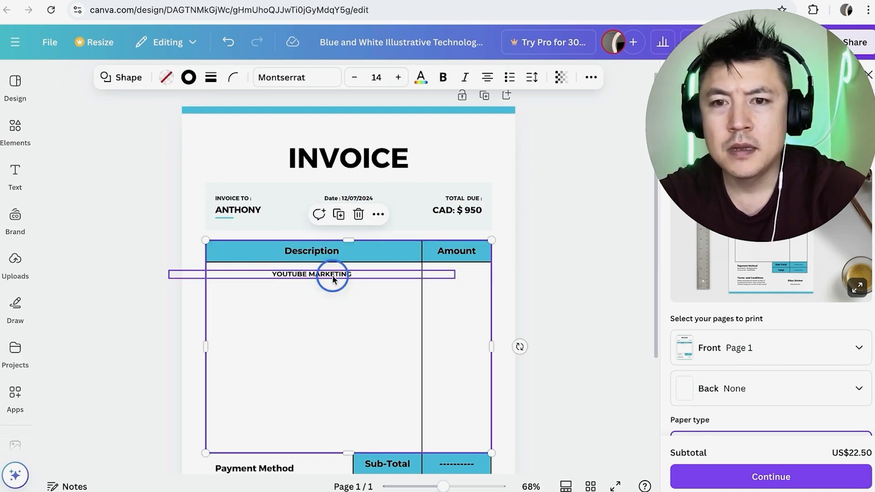
pyautogui.moveTo(332, 279); pyautogui.dragTo(224, 279)
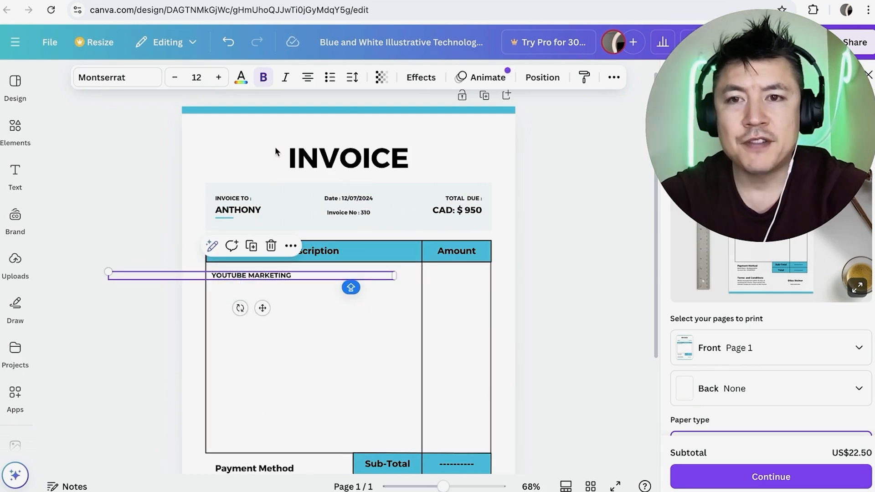
pyautogui.click(255, 347)
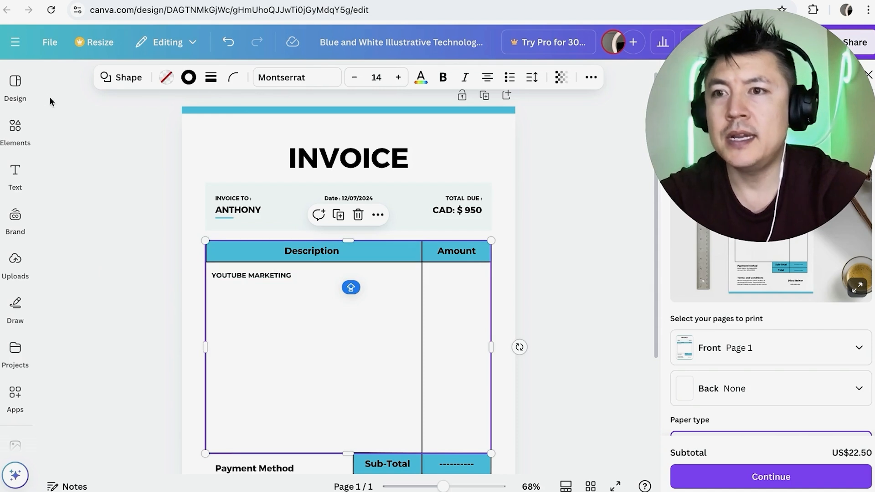
# Add a text box reading "$950" in the Amount column of the invoice table.
pyautogui.moveTo(24, 183)
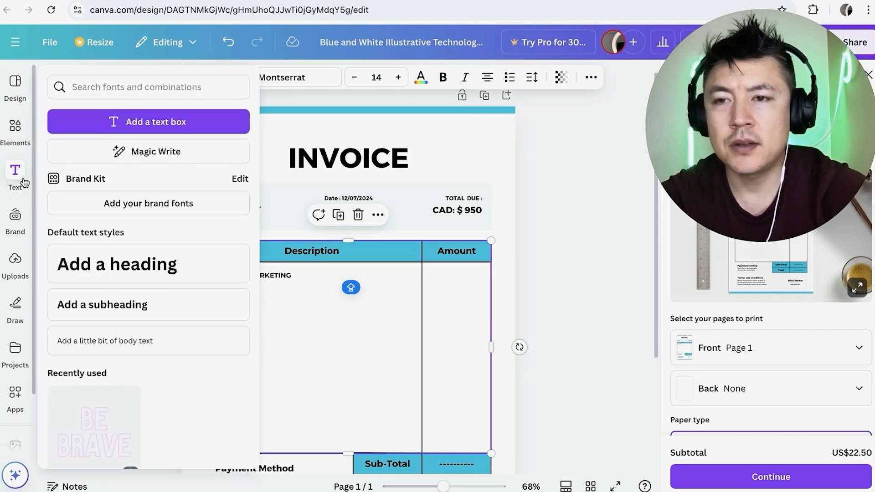
pyautogui.click(114, 122)
pyautogui.click(311, 460)
pyautogui.moveTo(313, 458); pyautogui.dragTo(407, 282)
pyautogui.doubleClick(469, 279)
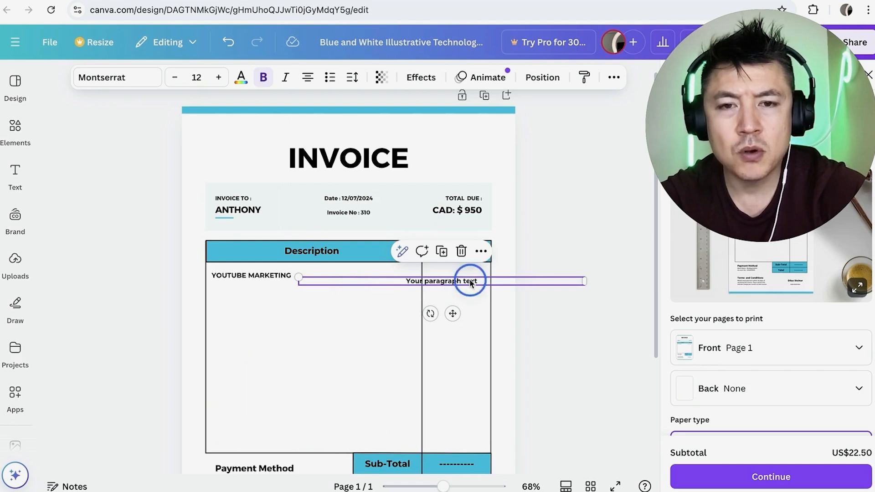
pyautogui.write('$950')
pyautogui.click(400, 302)
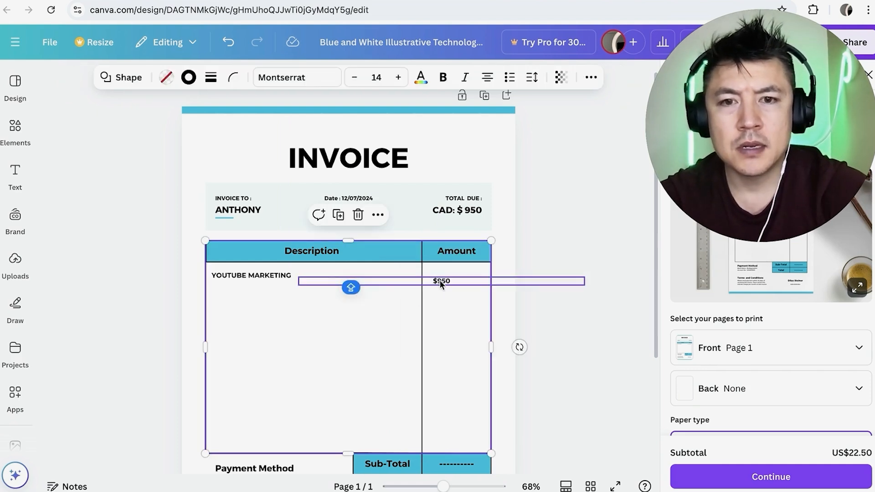
pyautogui.moveTo(441, 279); pyautogui.dragTo(453, 274)
pyautogui.click(486, 301)
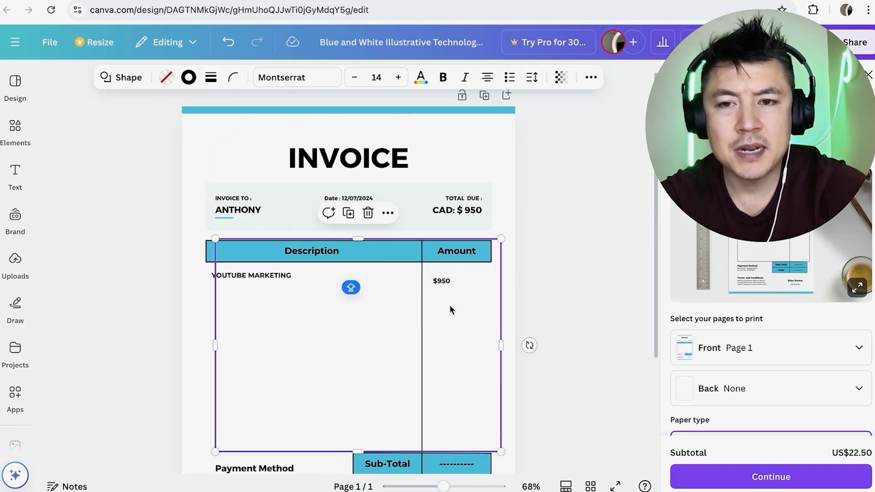
pyautogui.click(228, 41)
# Move the "$950" text up slightly in the Amount column, level with the YOUTUBE MARKETING line.
pyautogui.moveTo(443, 283); pyautogui.dragTo(447, 277)
pyautogui.click(452, 300)
# Replace the dashed placeholders for Sub-Total and Total with 950.
pyautogui.scroll(-3, 451, 301)
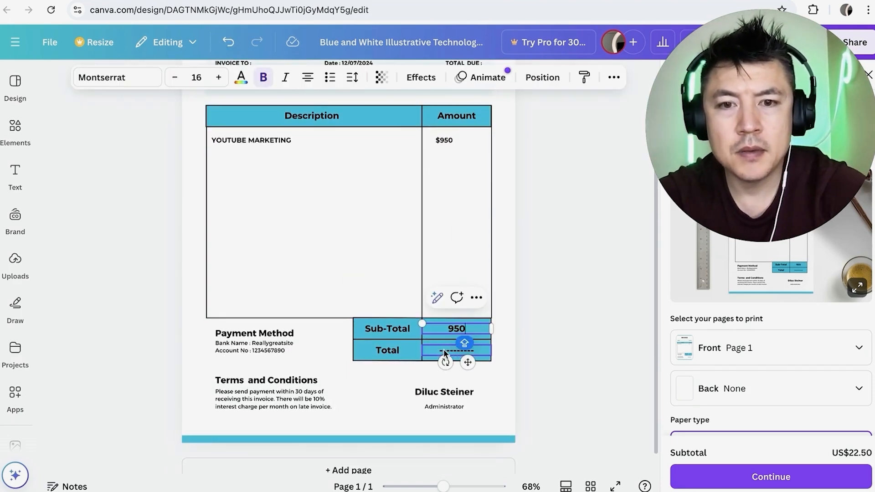
pyautogui.doubleClick(443, 350)
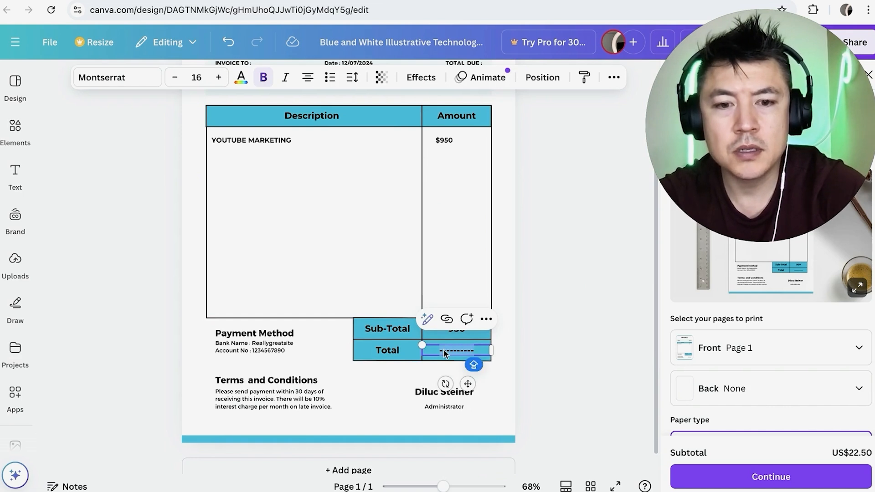
pyautogui.write('950')
# Replace the placeholder name above "Administrator" with the person's first name in capitals.
pyautogui.click(432, 391)
pyautogui.doubleClick(432, 392)
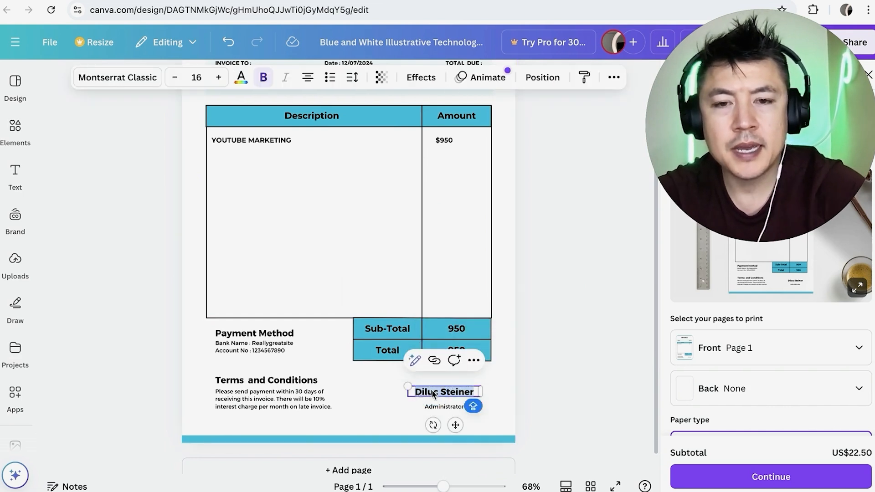
pyautogui.write('ANTHONY')
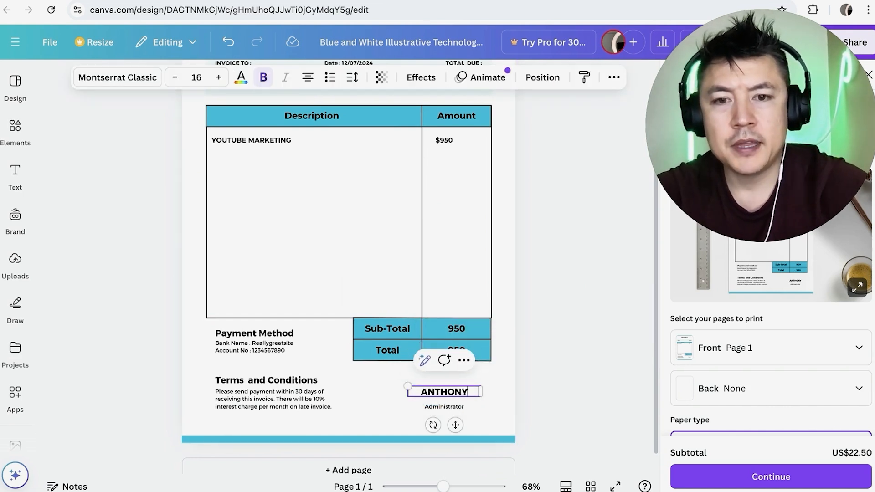
pyautogui.click(297, 400)
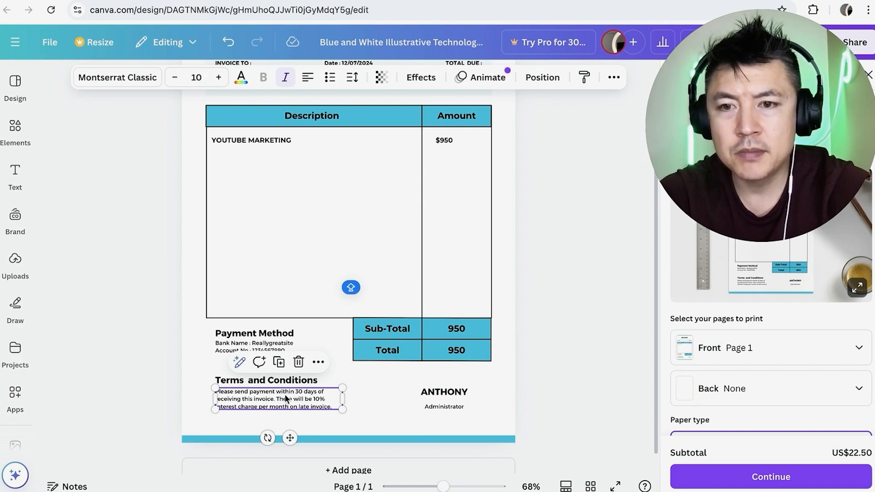
pyautogui.click(272, 343)
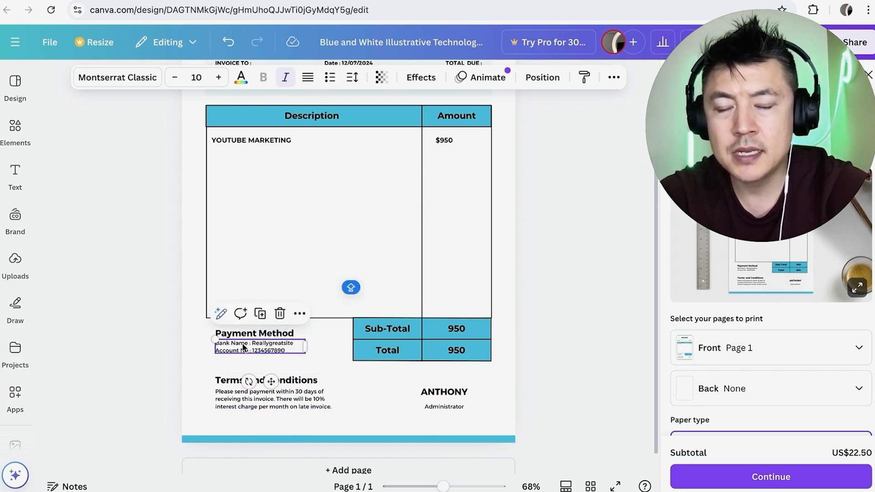
# Place the uploaded photo of the man on the invoice, shrink it to thumbnail size and move it into the page's upper-left corner.
pyautogui.scroll(3, 355, 360)
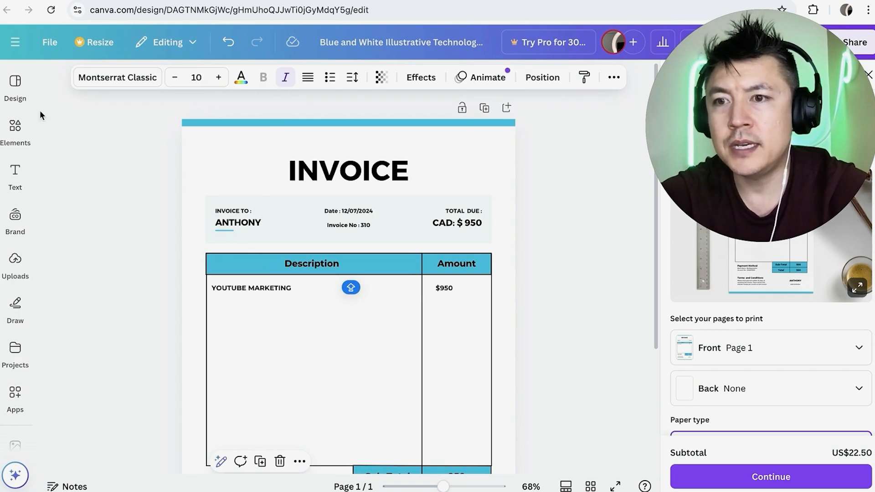
pyautogui.click(19, 272)
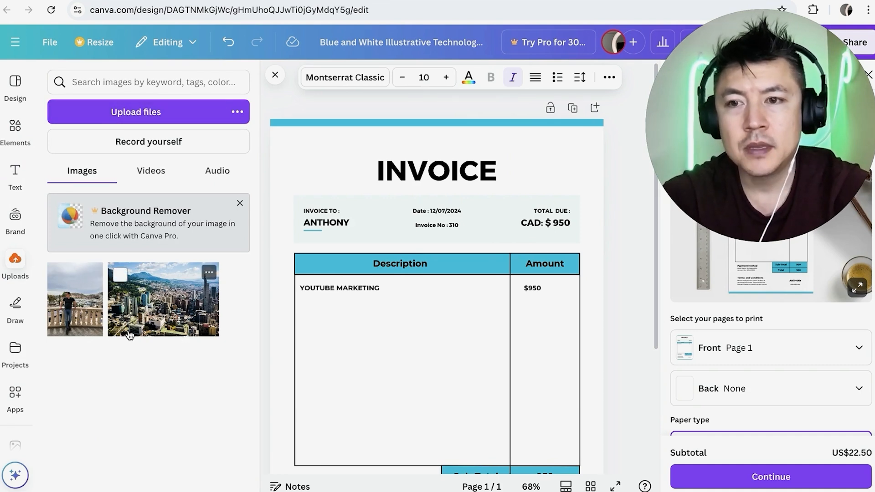
pyautogui.moveTo(81, 304); pyautogui.dragTo(310, 180)
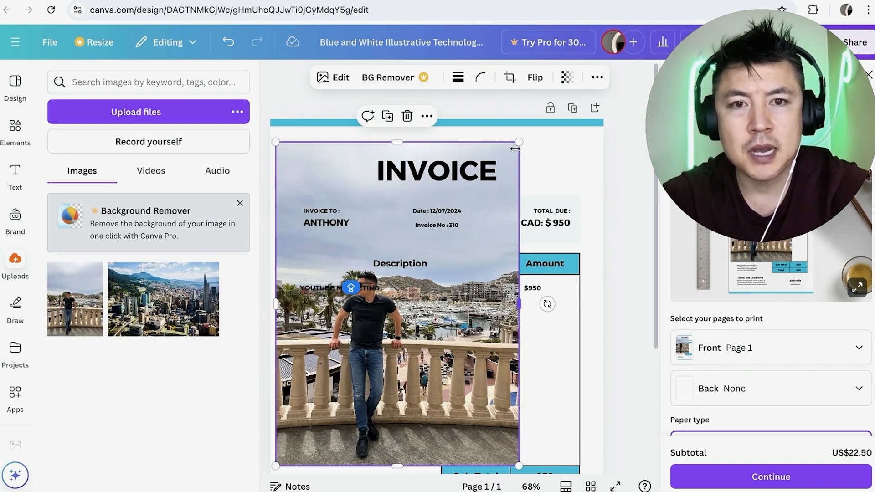
pyautogui.moveTo(518, 141); pyautogui.dragTo(347, 370)
pyautogui.moveTo(328, 400); pyautogui.dragTo(324, 166)
pyautogui.click(344, 135)
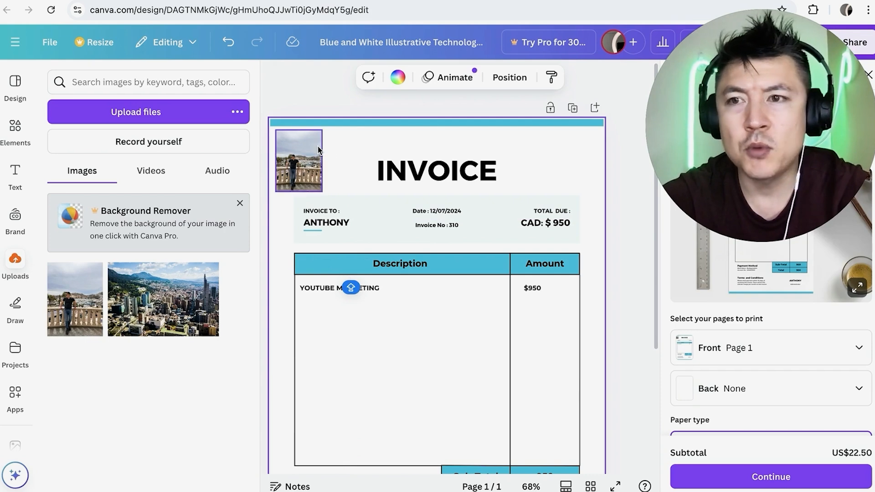
# Add a circular frame to the invoice, shrink it to logo size and place it in the page's upper-right corner beside the title.
pyautogui.click(15, 128)
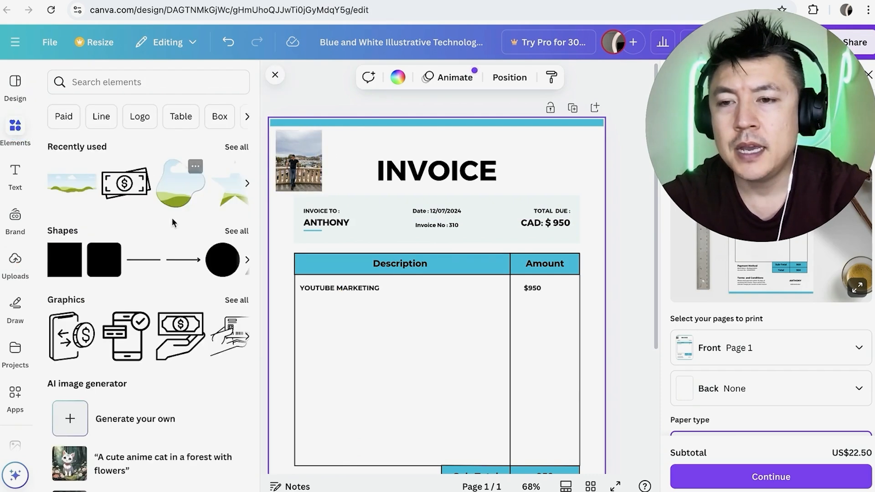
pyautogui.scroll(-4, 171, 217)
pyautogui.scroll(-10, 173, 222)
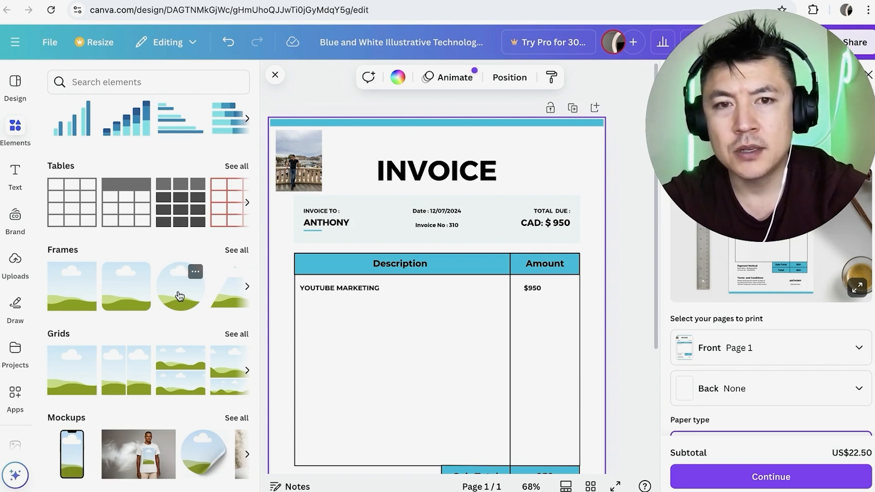
pyautogui.moveTo(179, 295); pyautogui.dragTo(463, 153)
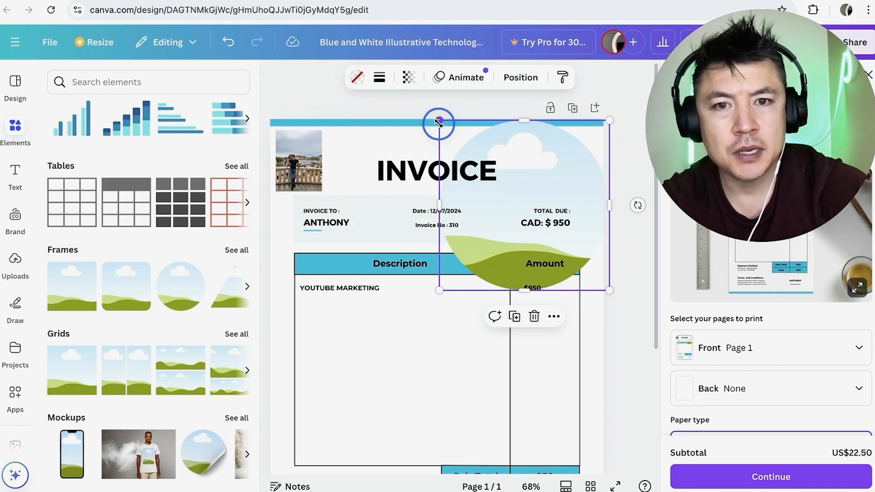
pyautogui.moveTo(439, 121); pyautogui.dragTo(501, 143)
pyautogui.moveTo(501, 143); pyautogui.dragTo(511, 159)
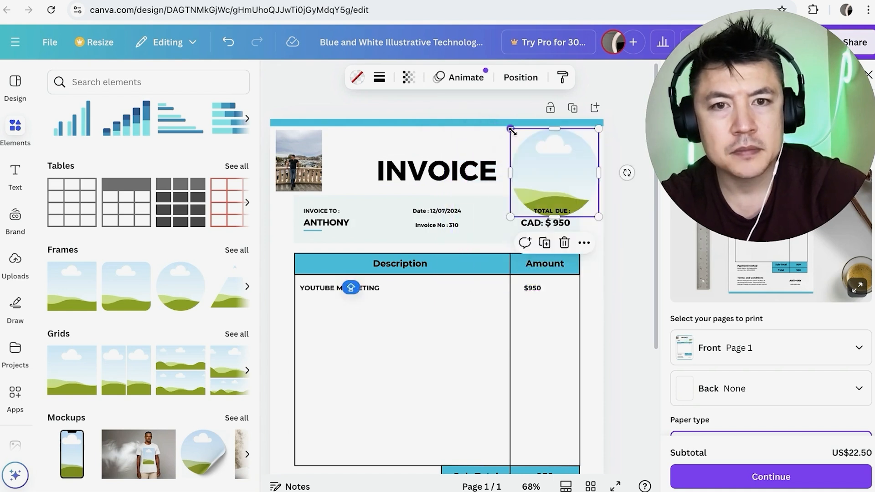
pyautogui.moveTo(511, 130); pyautogui.dragTo(542, 148)
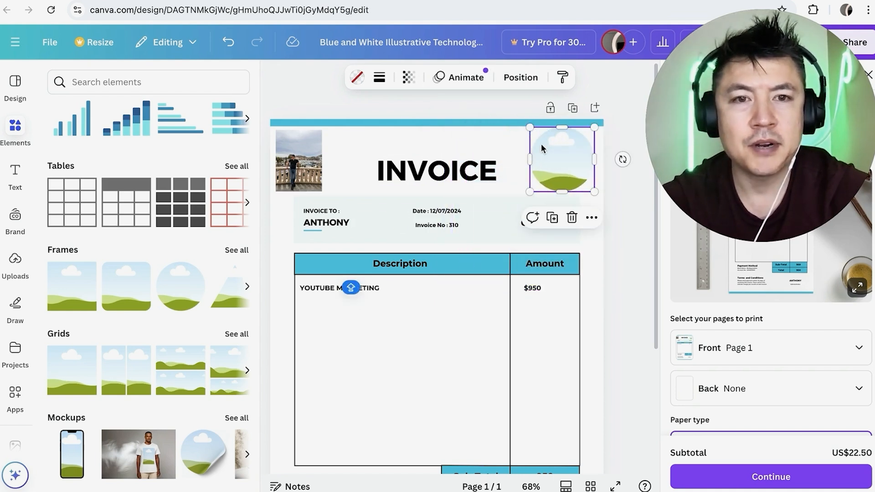
# Fill the circular frame with the uploaded photo of the man.
pyautogui.click(15, 260)
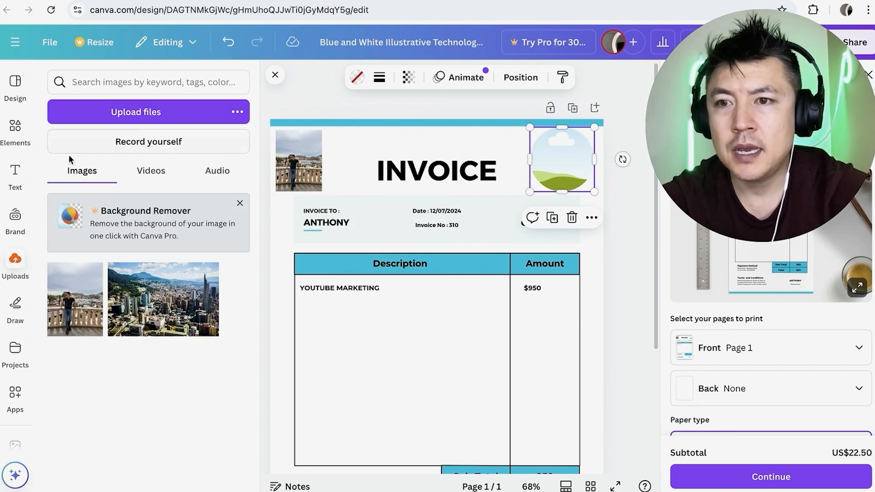
pyautogui.moveTo(91, 309); pyautogui.dragTo(551, 174)
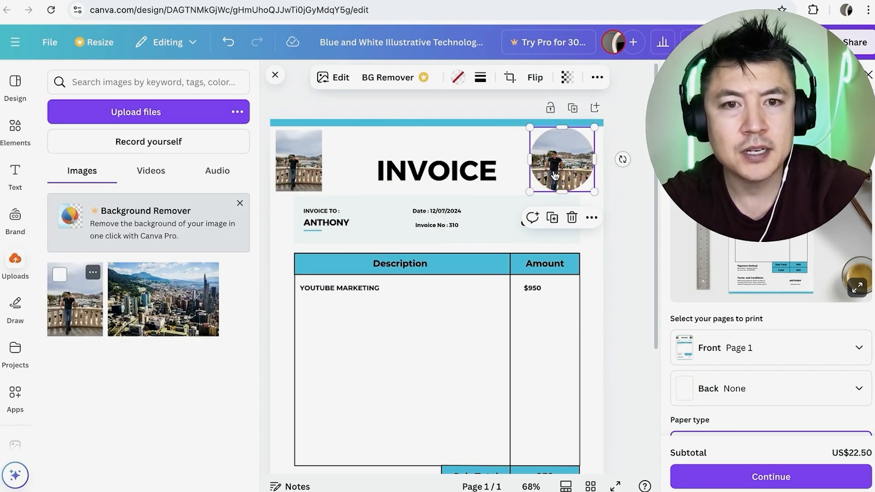
pyautogui.click(500, 155)
pyautogui.click(515, 147)
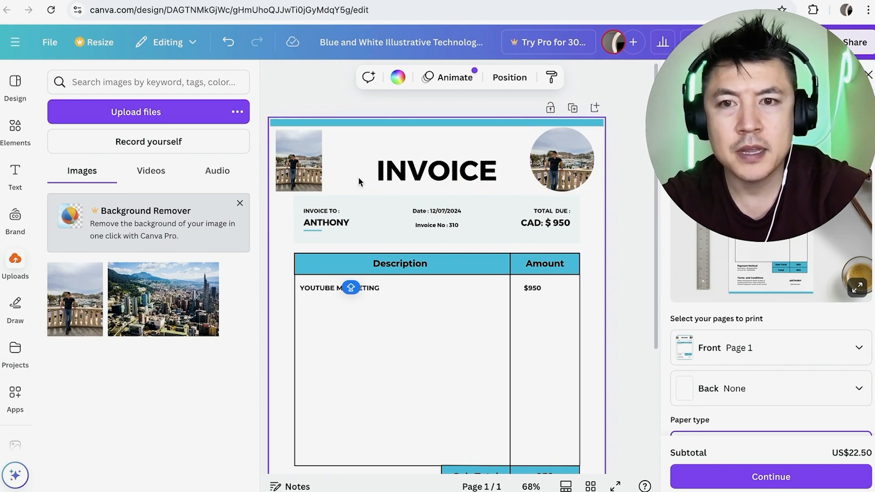
# Delete the rectangular photo from the invoice's upper-left corner.
pyautogui.click(310, 144)
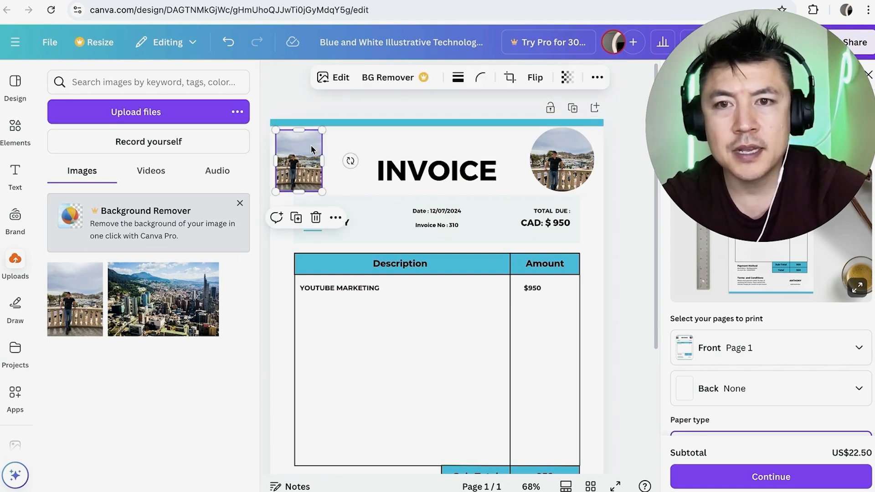
pyautogui.click(315, 219)
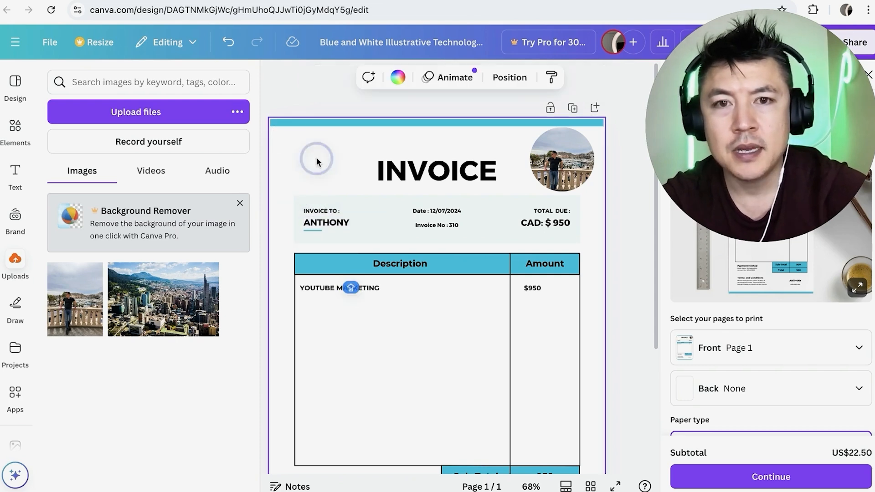
pyautogui.scroll(-2, 444, 233)
pyautogui.scroll(2, 444, 233)
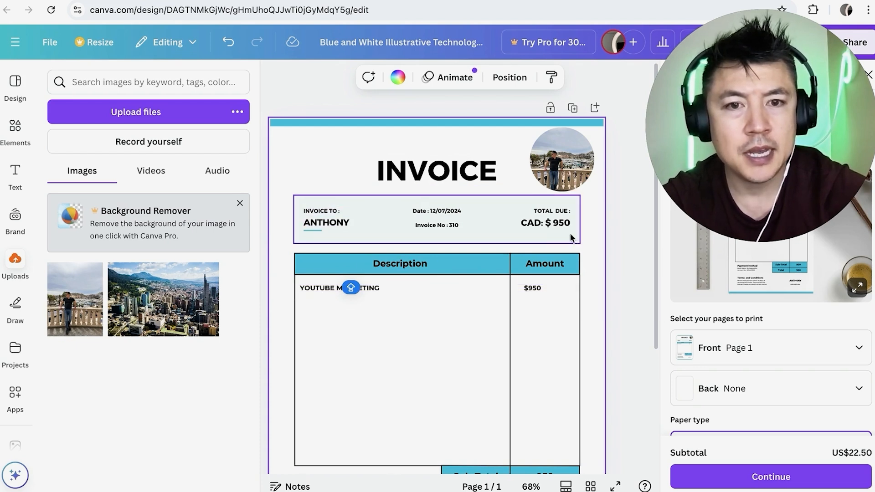
# Rename the design as "BUSINESS INVOICE" followed by the client's first name in capitals.
pyautogui.scroll(-1, 545, 297)
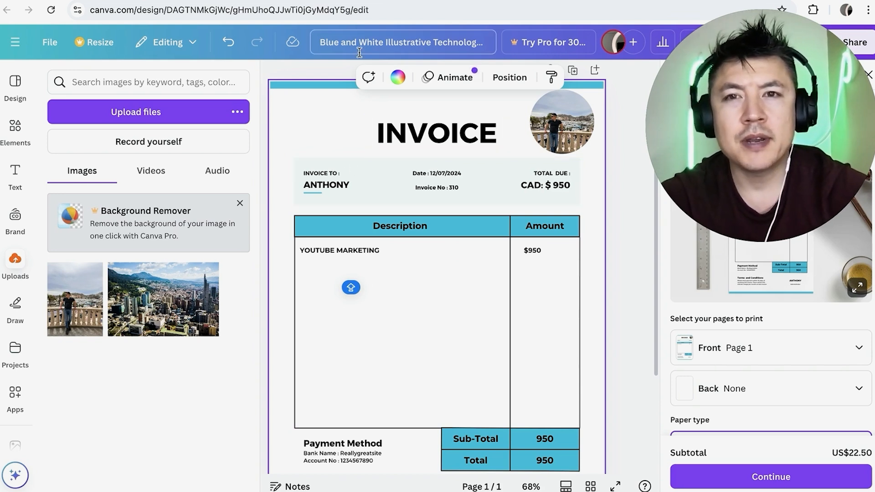
pyautogui.click(365, 39)
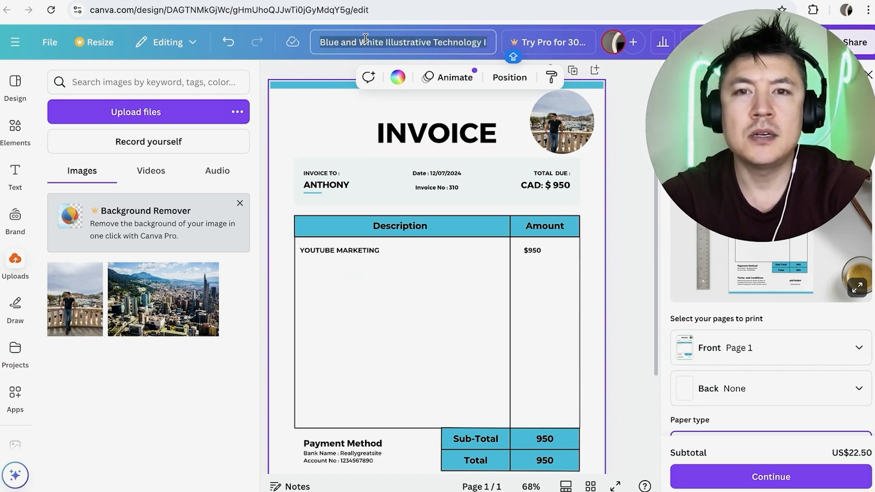
pyautogui.write('BUSINESS INVOICE ANTHONY')
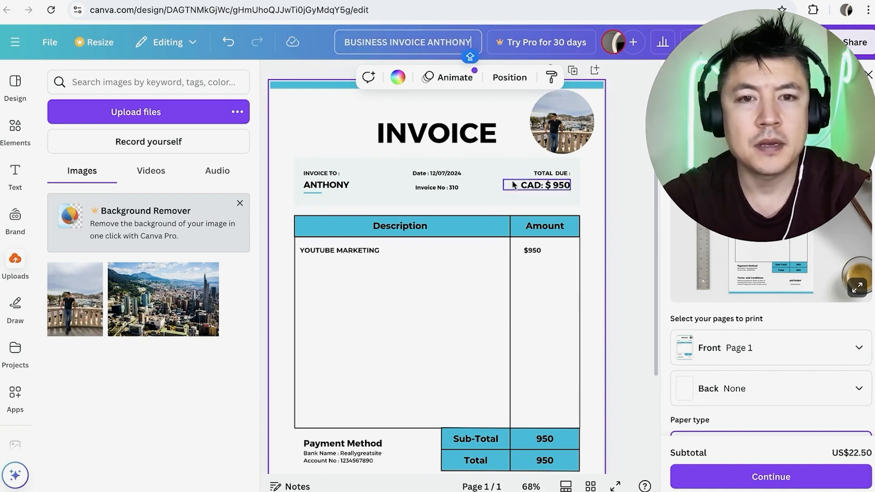
pyautogui.click(563, 217)
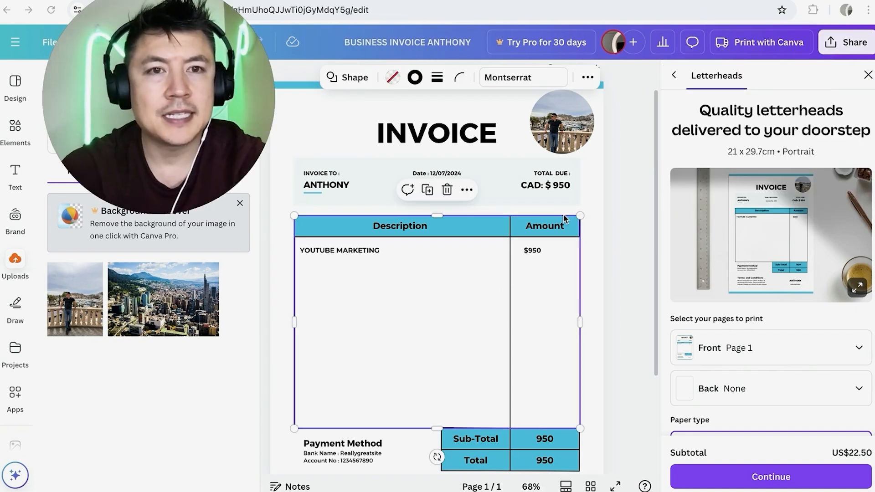
# Download the invoice design as a PDF Standard file.
pyautogui.click(838, 42)
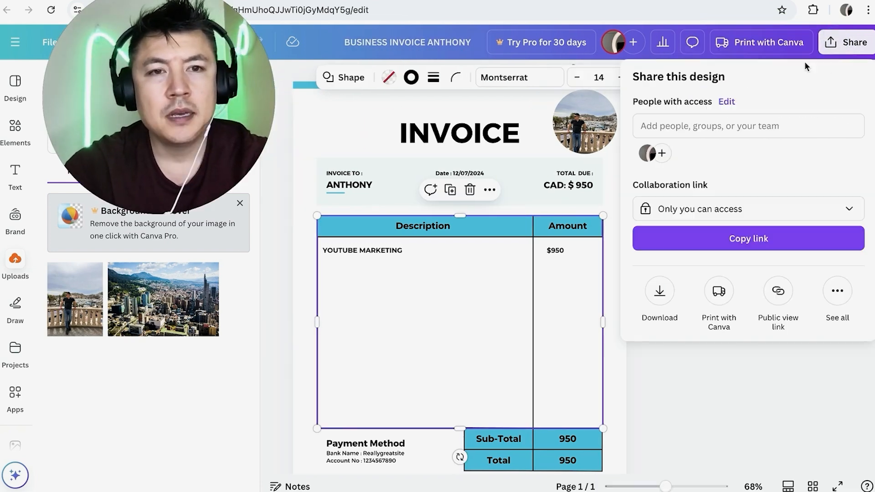
pyautogui.click(659, 291)
pyautogui.click(763, 126)
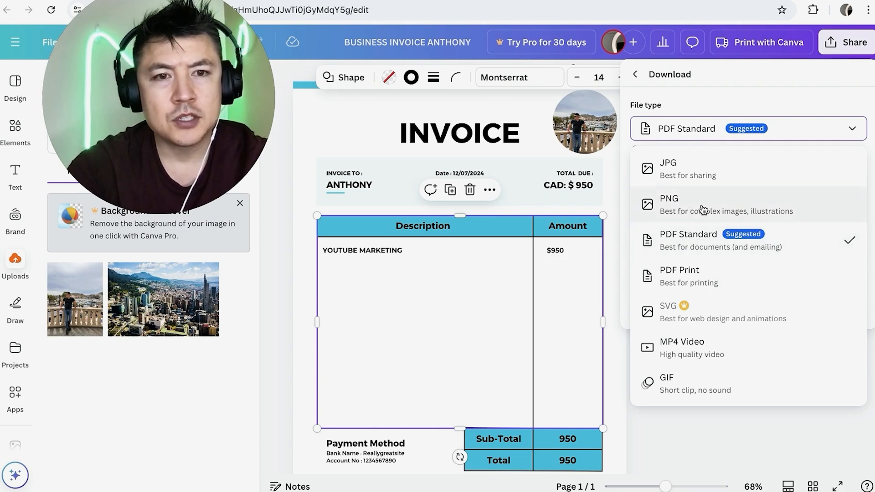
pyautogui.click(722, 240)
pyautogui.click(707, 228)
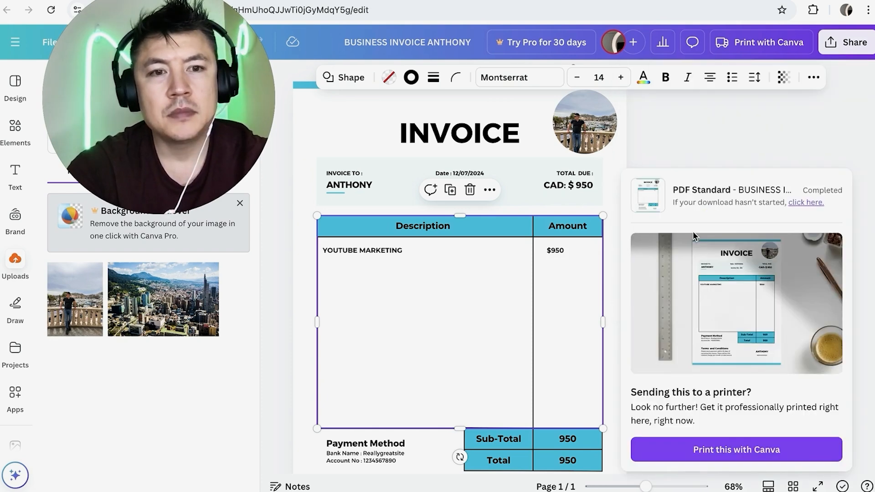
# Open the downloaded PDF in the PDF viewer and check the invoice from its header down to the totals, payment method and terms.
pyautogui.click(698, 193)
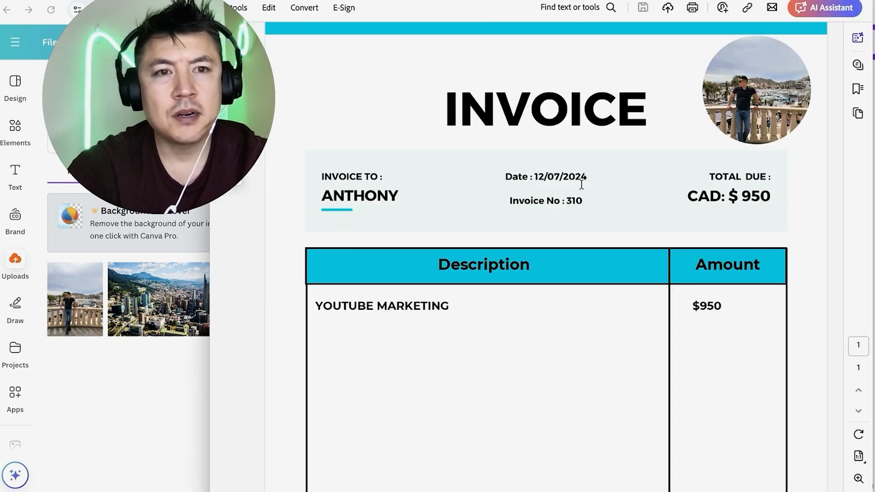
pyautogui.scroll(-6, 571, 301)
pyautogui.scroll(6, 571, 301)
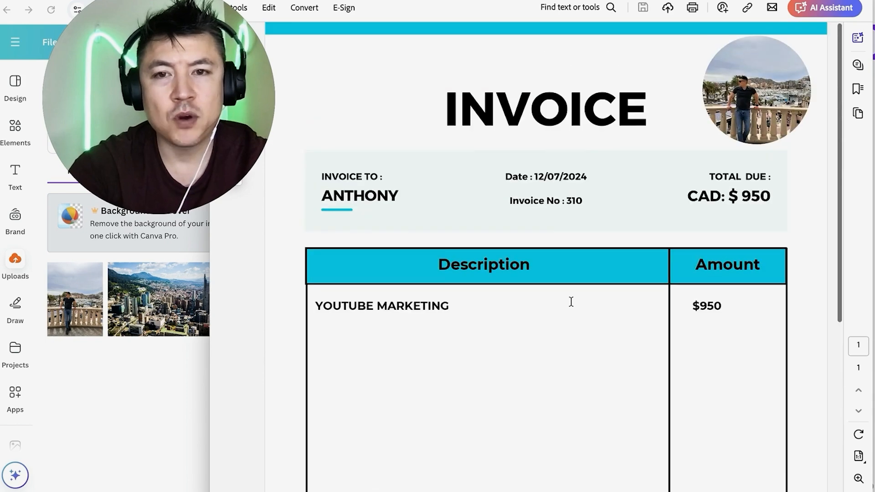
pyautogui.scroll(-1, 571, 301)
pyautogui.scroll(-5, 571, 301)
pyautogui.scroll(6, 571, 302)
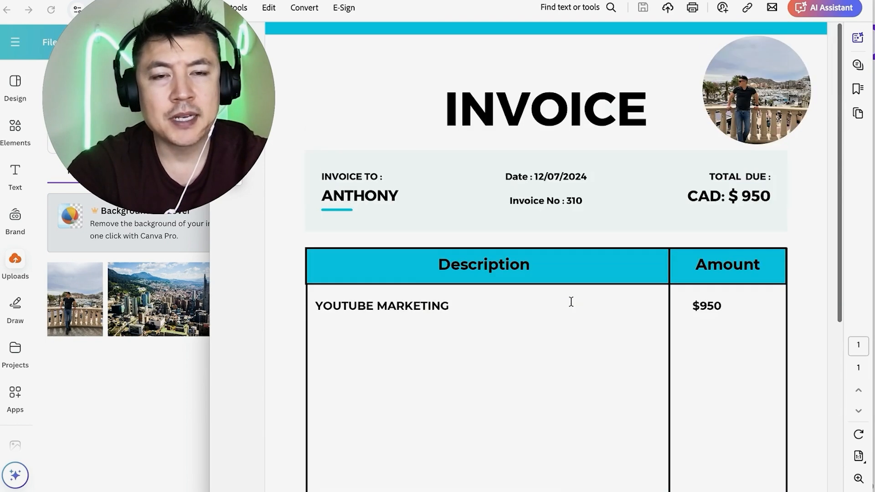
pyautogui.scroll(-5, 543, 371)
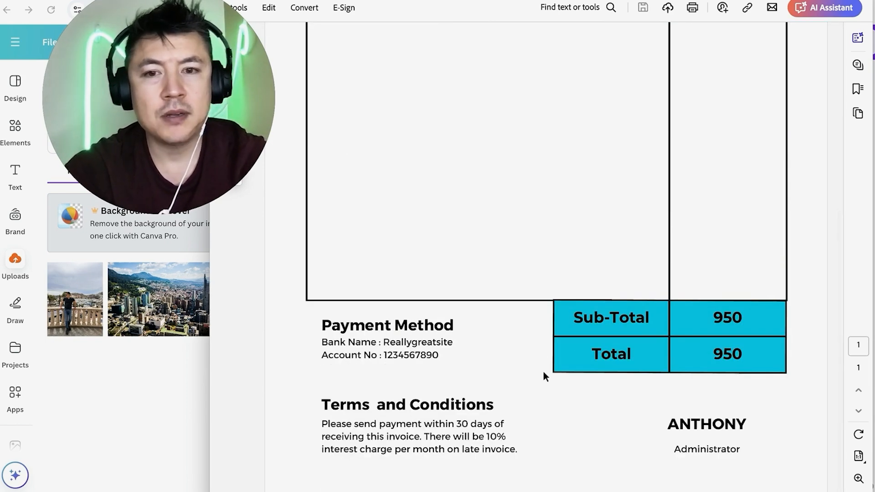
pyautogui.scroll(6, 496, 314)
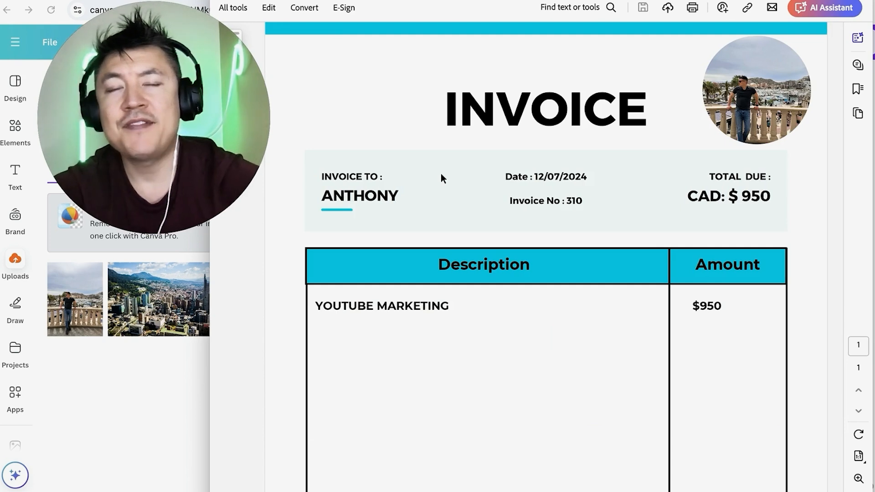